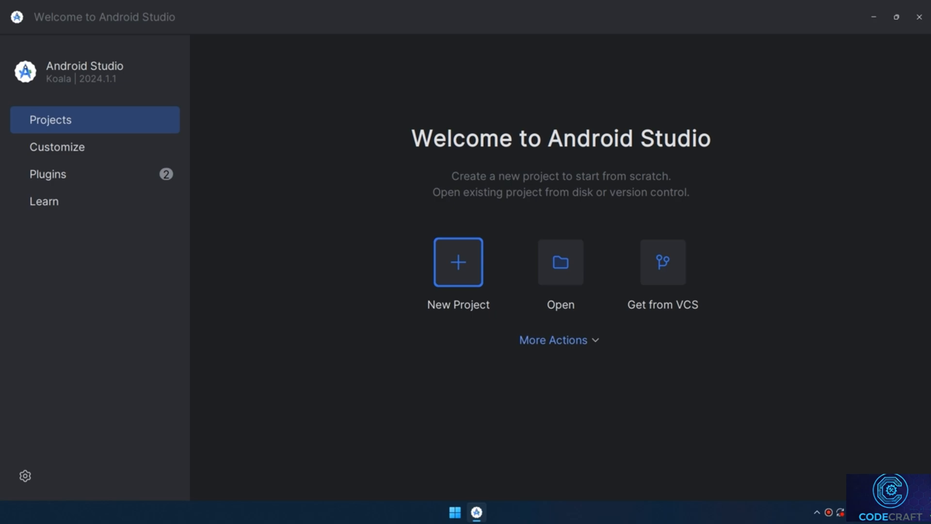
- Open the Virtual Device Manager and start creating a virtual device
left_click(574, 345)
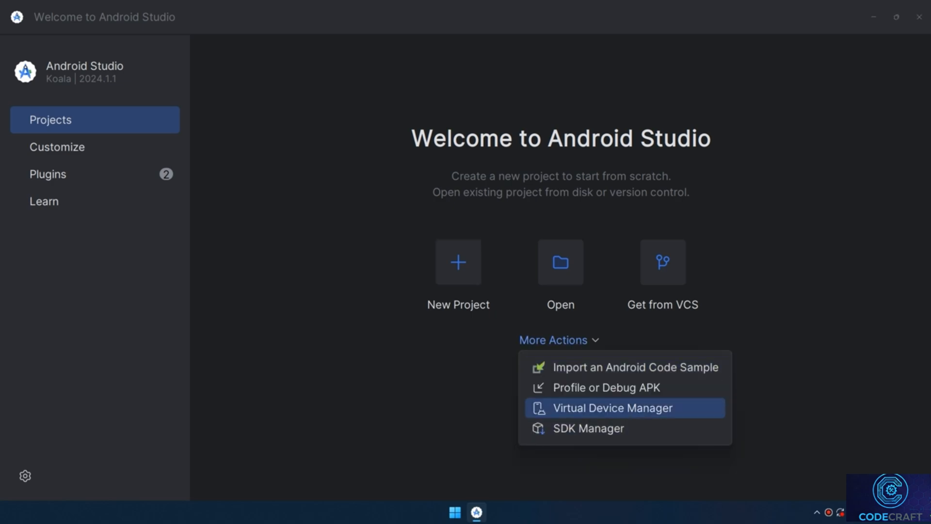
left_click(613, 407)
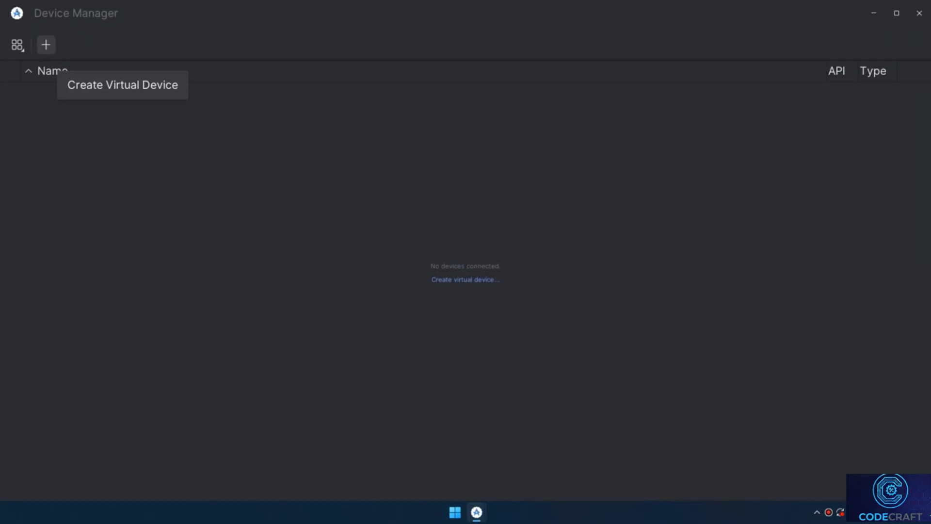
left_click(459, 280)
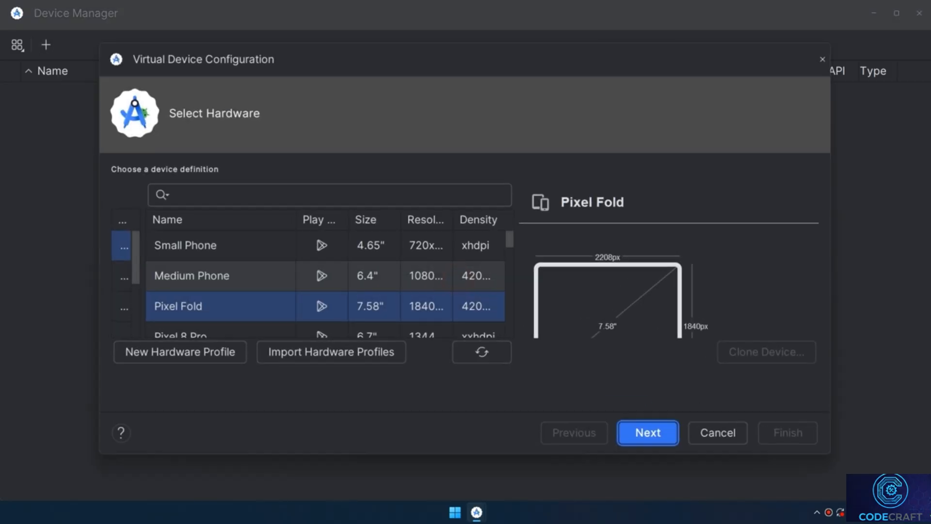
- Examine the hardware definitions offered in the device categories, including Tablet, Wear OS and Desktop, and return to the Phone category
left_click_drag(92, 245, 10, 244)
scroll(62, 262, "down", 2)
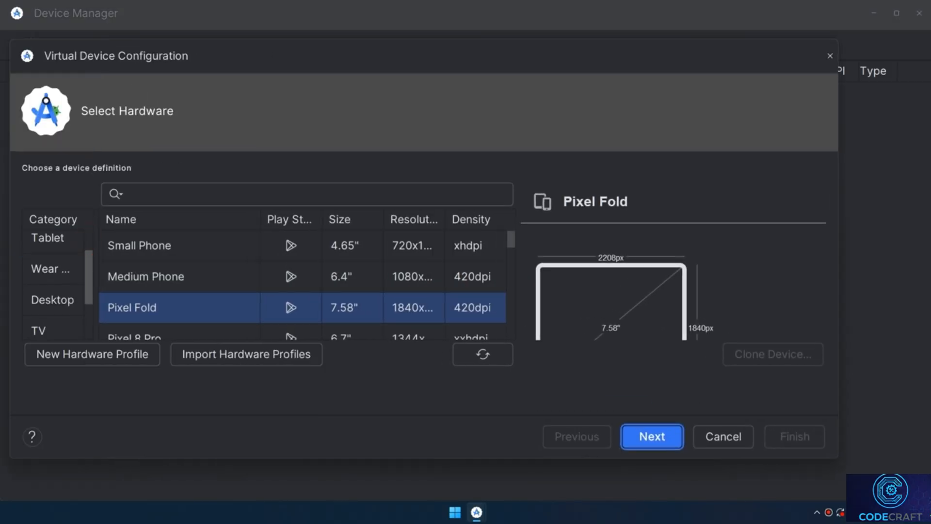
scroll(62, 262, "up", 2)
left_click(62, 245)
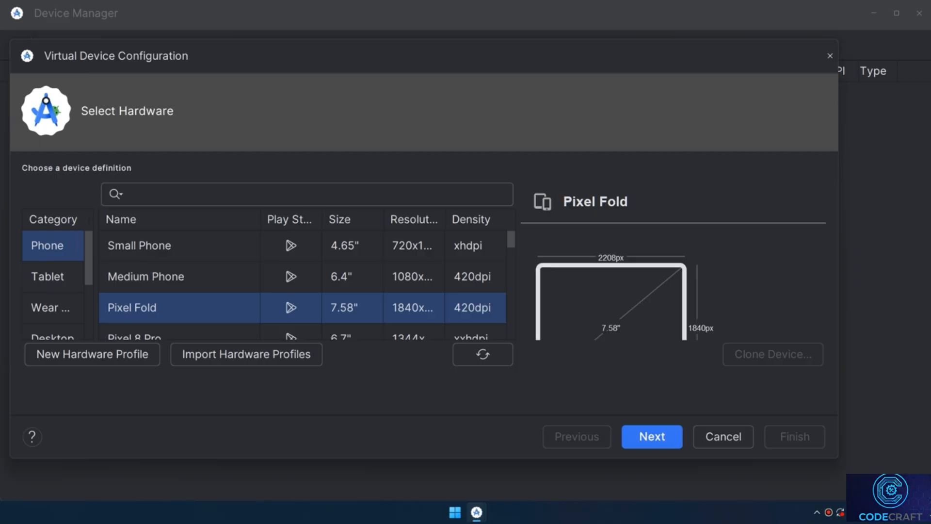
left_click(61, 267)
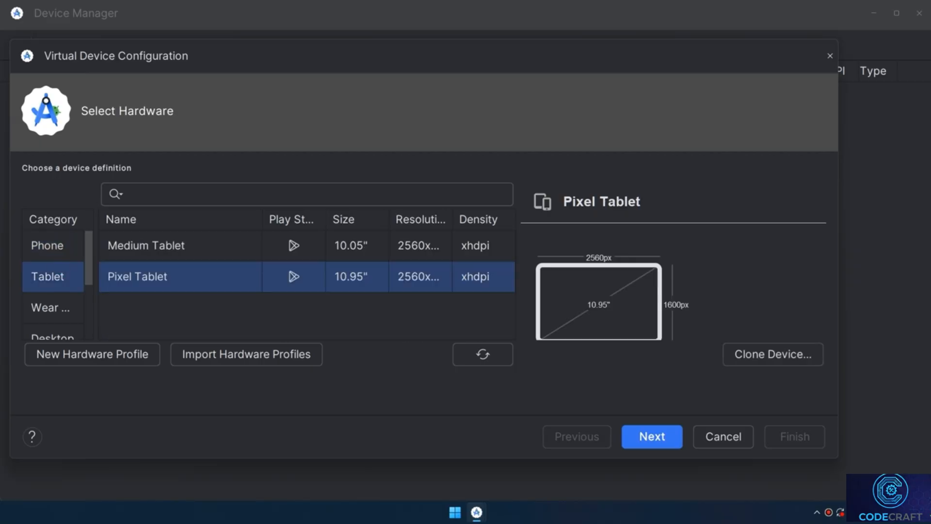
scroll(53, 281, "down", 1)
left_click(46, 270)
left_click(51, 301)
scroll(90, 280, "down", 1)
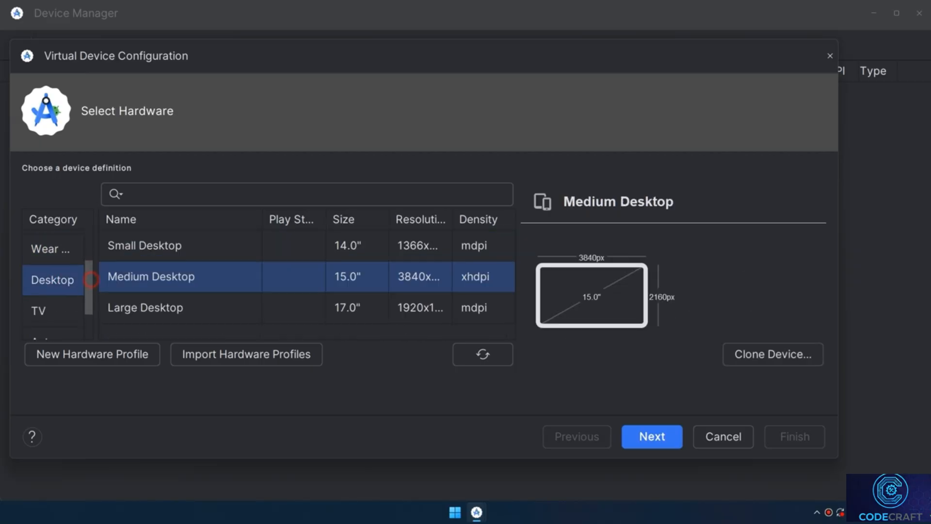
scroll(63, 286, "down", 1)
left_click(54, 294)
scroll(90, 296, "up", 3)
left_click(61, 245)
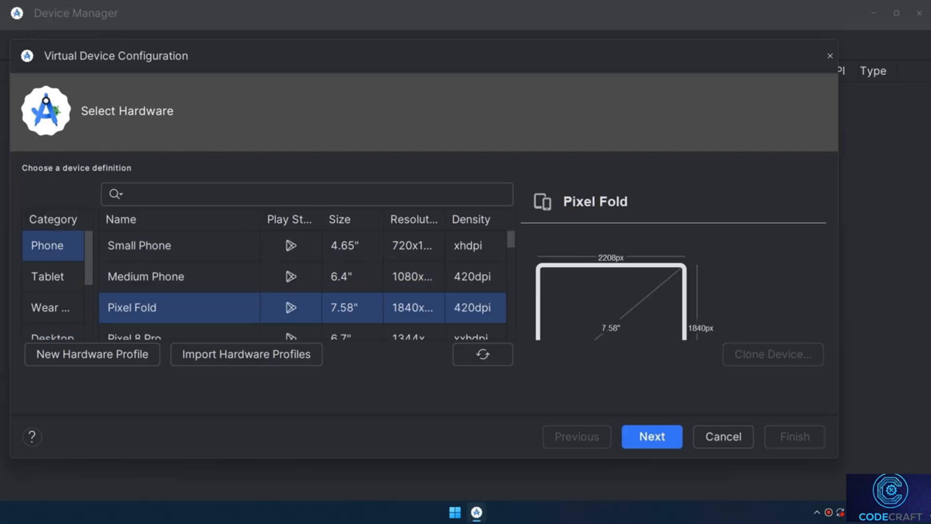
- Choose Pixel 6 Pro from the phone definitions and continue to the system image selection
left_click_drag(836, 189, 916, 190)
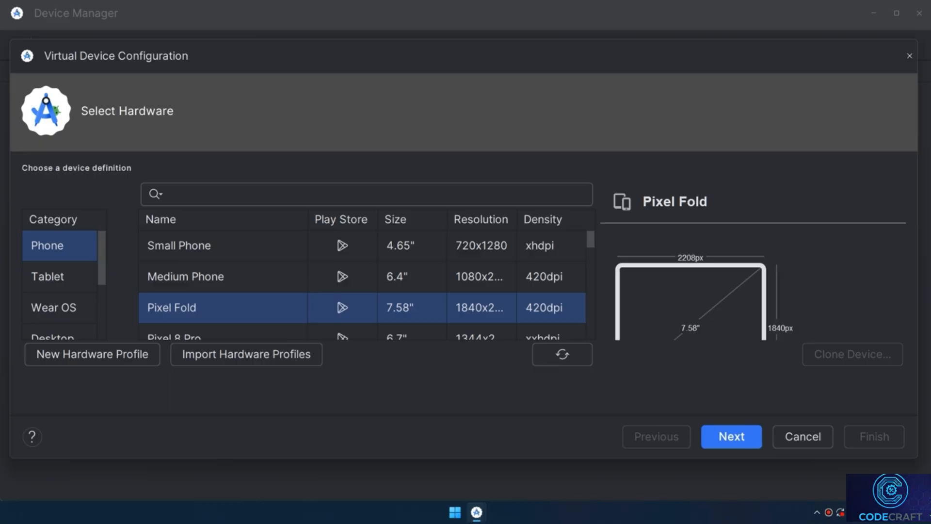
scroll(364, 281, "down", 4)
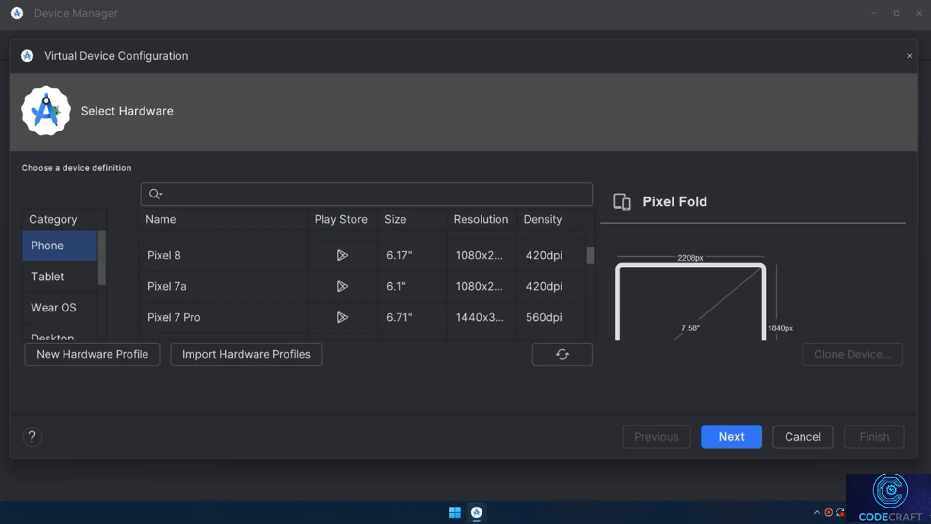
scroll(363, 286, "down", 2)
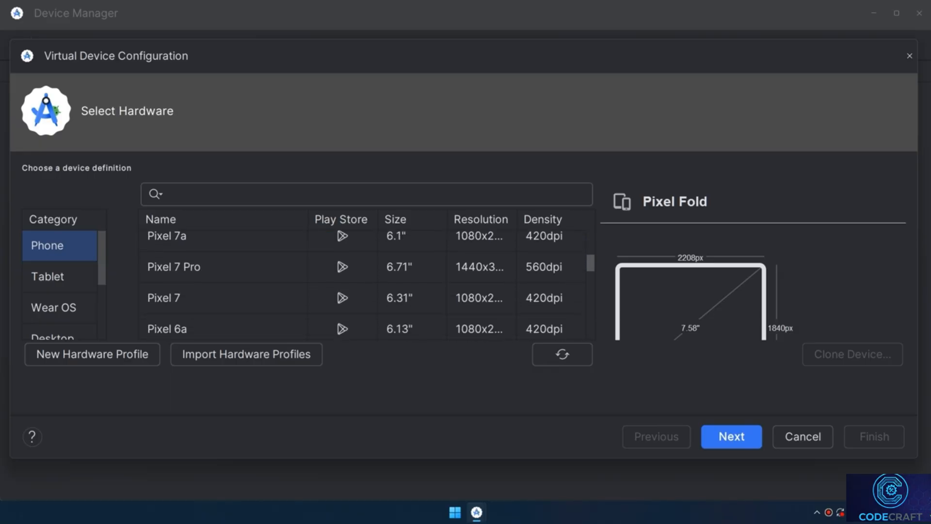
scroll(363, 286, "down", 2)
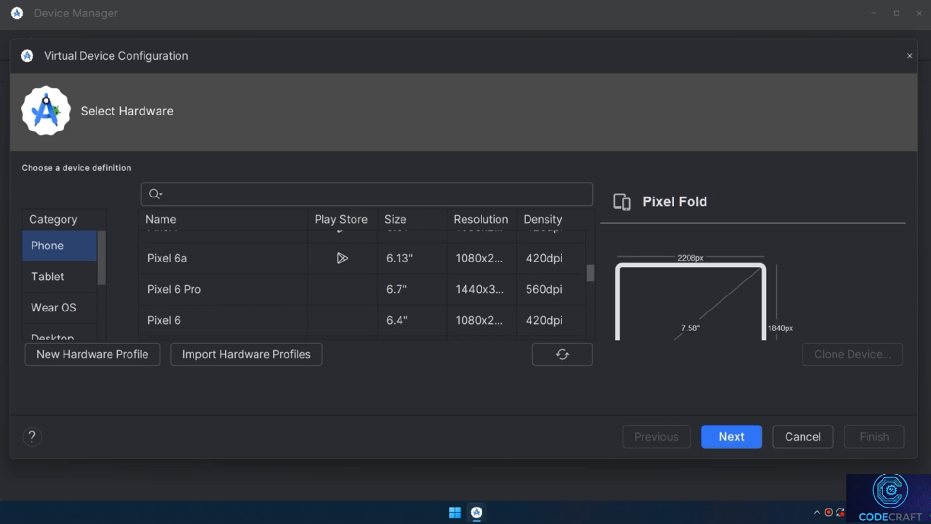
scroll(363, 286, "down", 6)
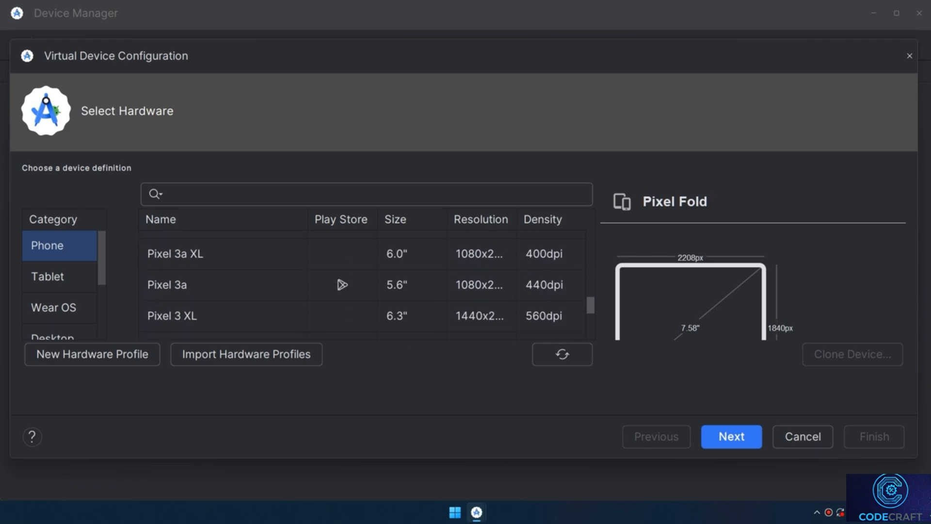
scroll(364, 286, "up", 6)
left_click(364, 309)
scroll(363, 278, "down", 1)
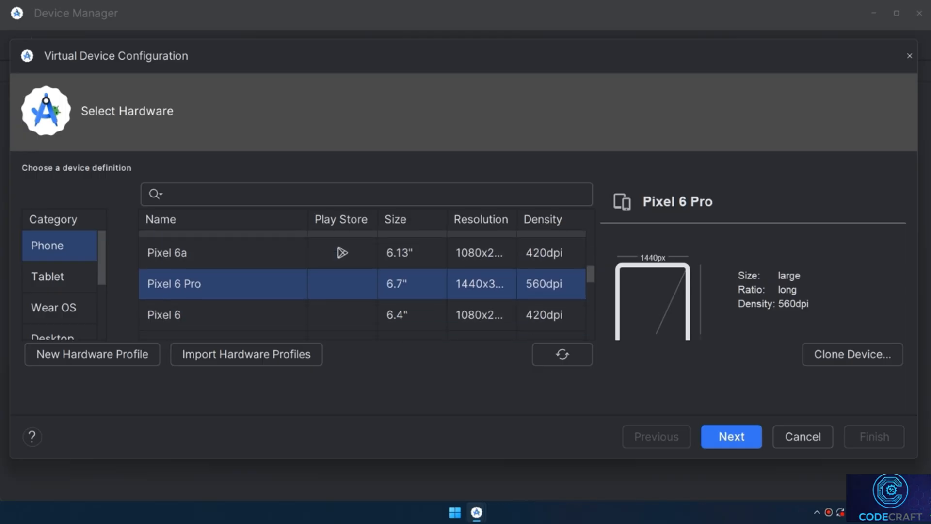
scroll(363, 286, "down", 1)
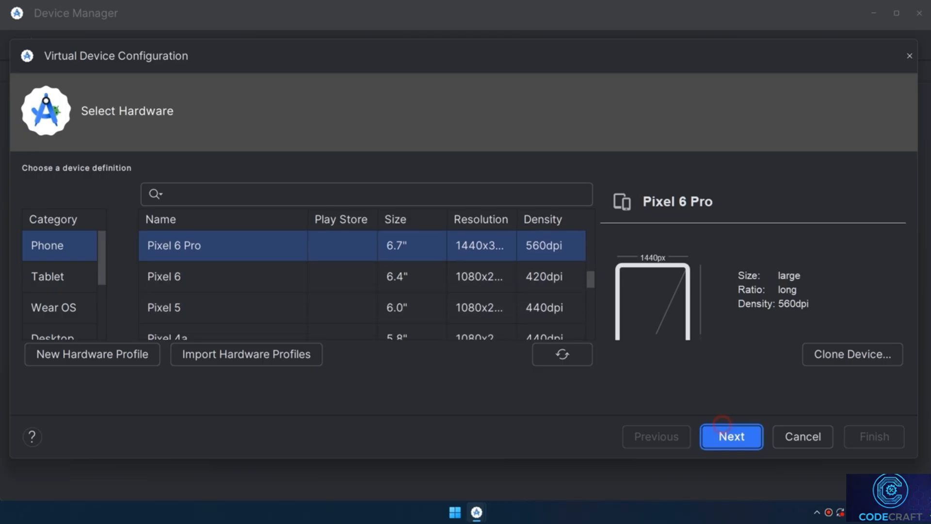
left_click(731, 436)
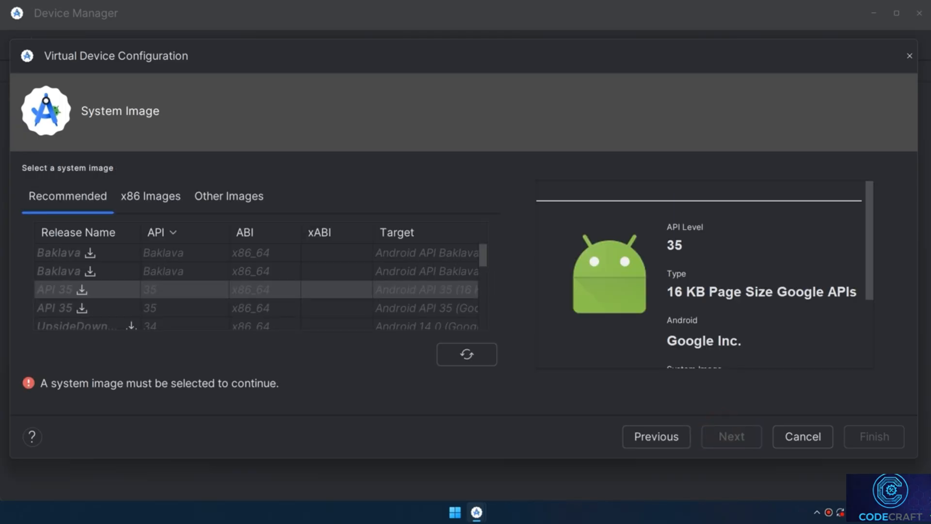
- Download the API 35 x86_64 system image with 16 KB page size and finish the SDK component installation
left_click_drag(588, 459, 588, 486)
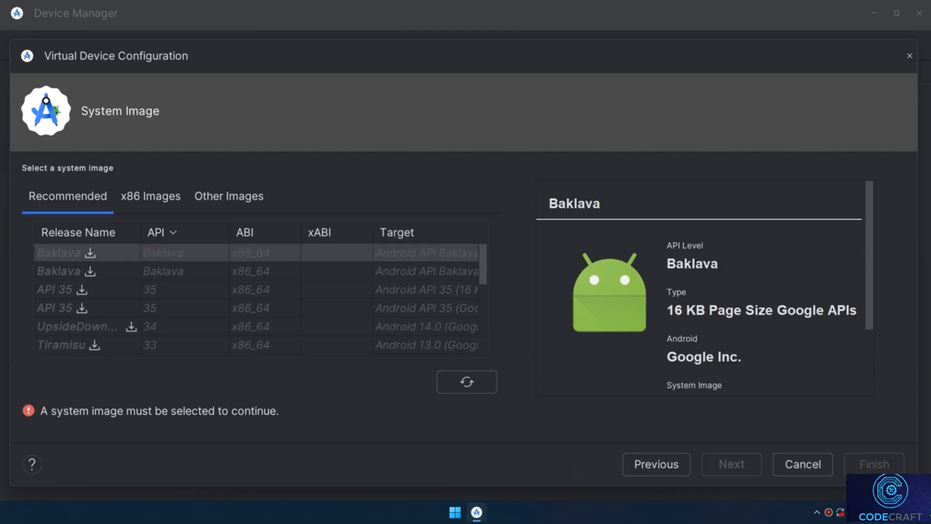
left_click(185, 290)
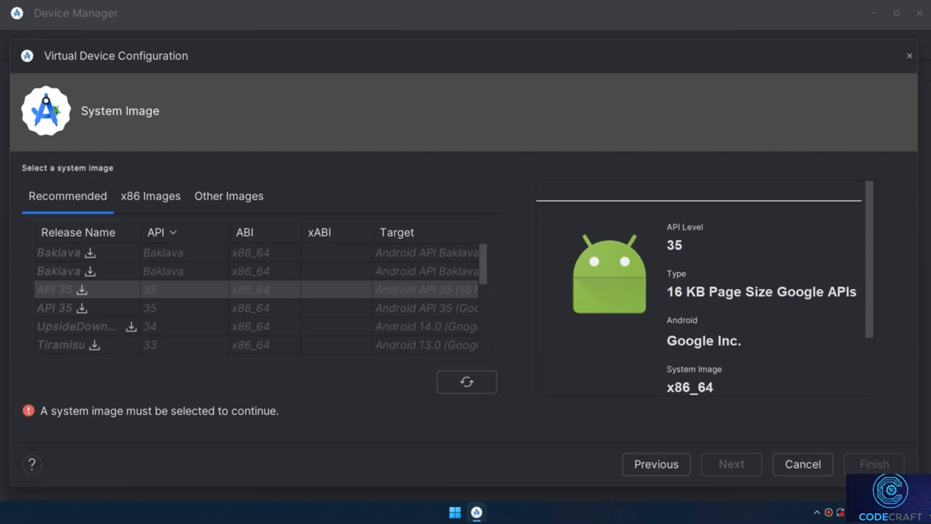
left_click(82, 289)
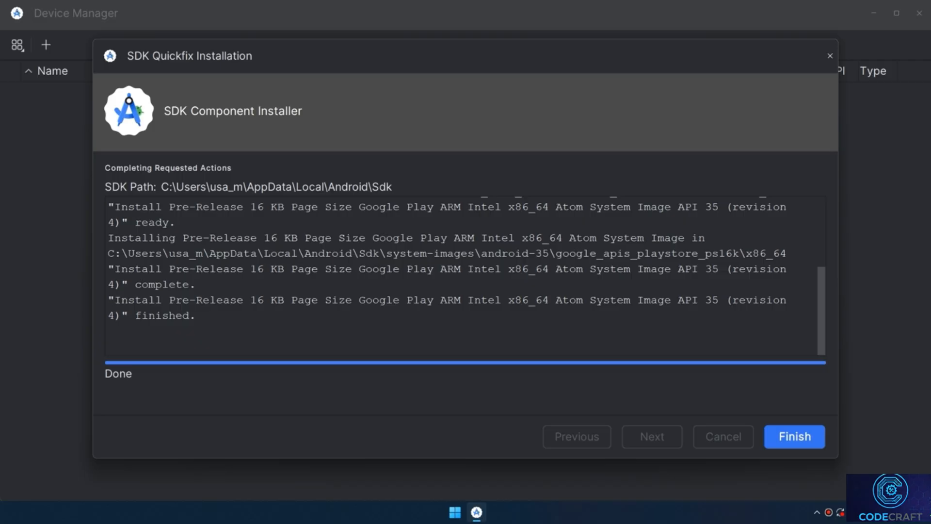
key("Return")
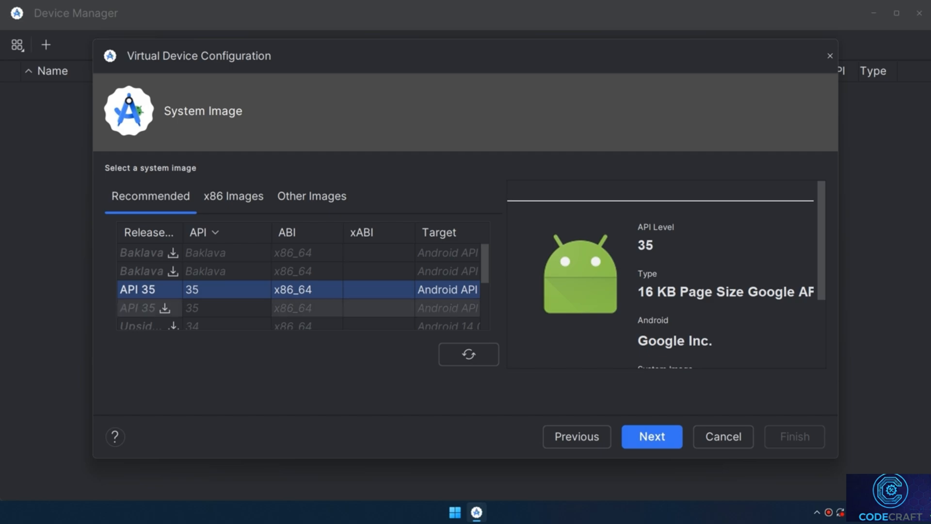
- Accept the API 35 system image and create the virtual device as Pixel Fold API 35
left_click(639, 436)
left_click(248, 298)
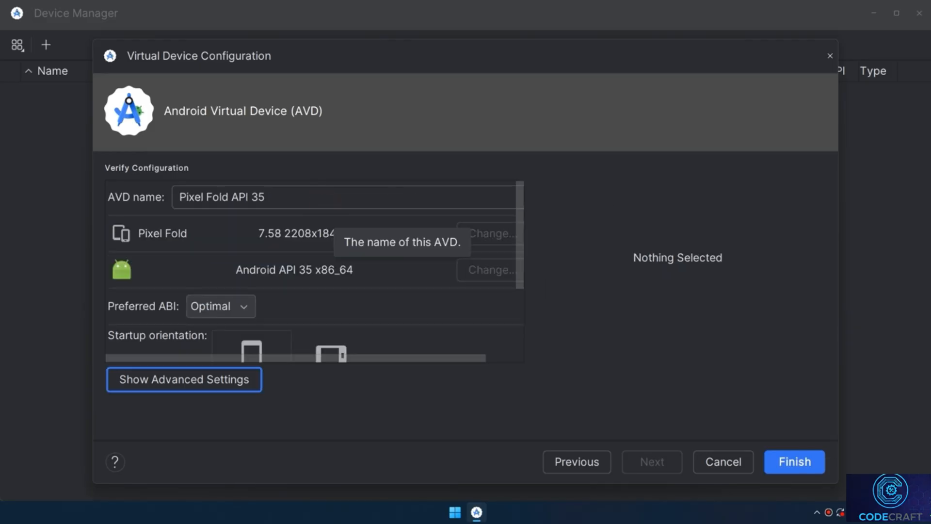
left_click(318, 201)
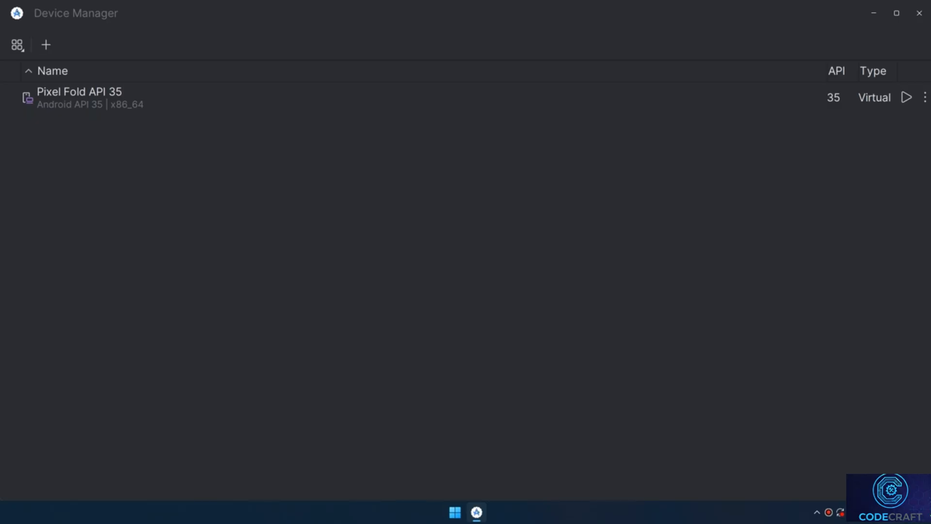
- Start another virtual device and choose Pixel 8 Pro as its hardware definition
left_click(46, 45)
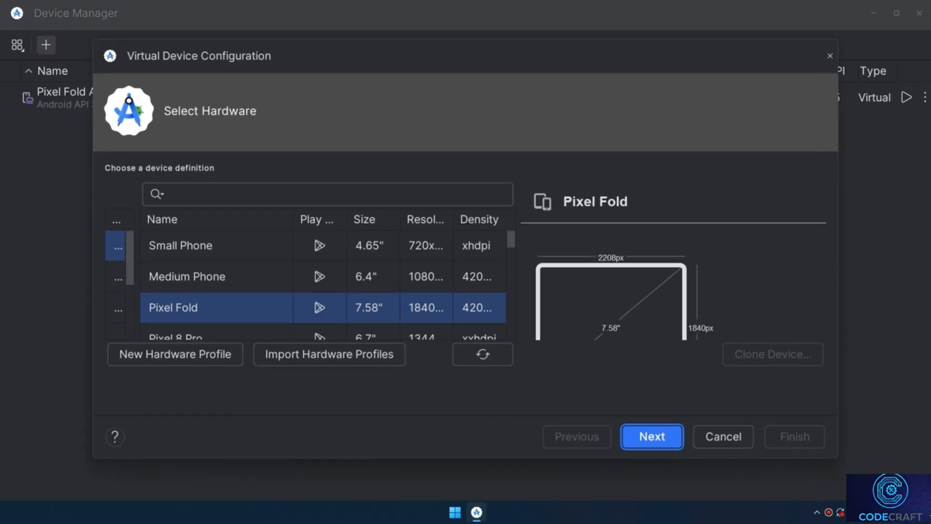
scroll(323, 284, "down", 2)
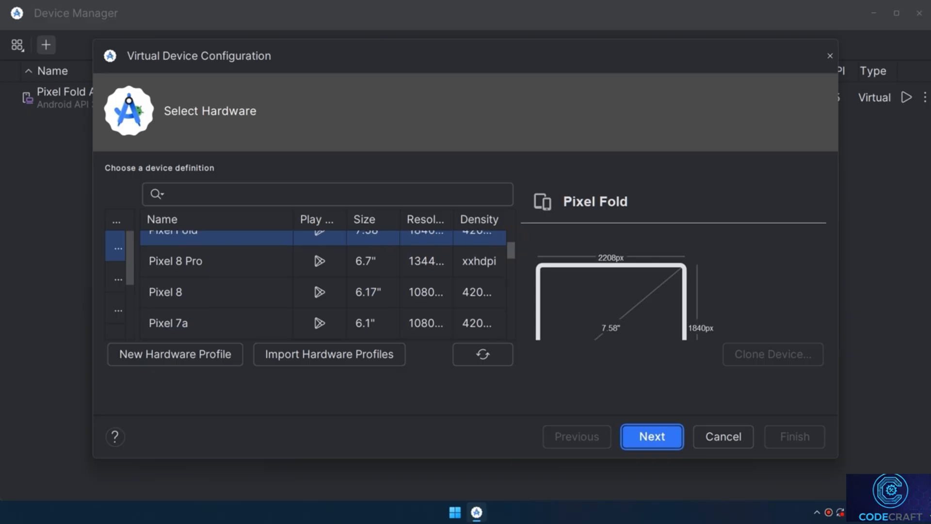
scroll(303, 297, "down", 3)
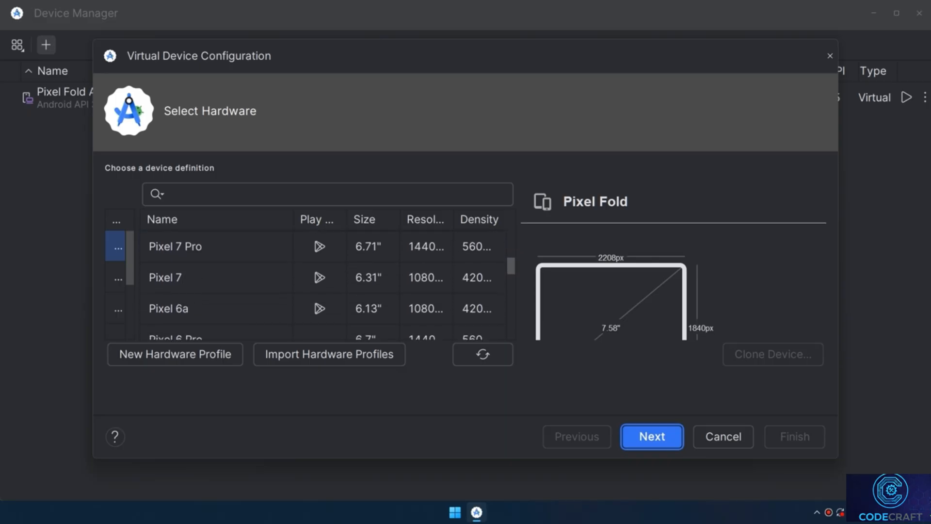
left_click(303, 296)
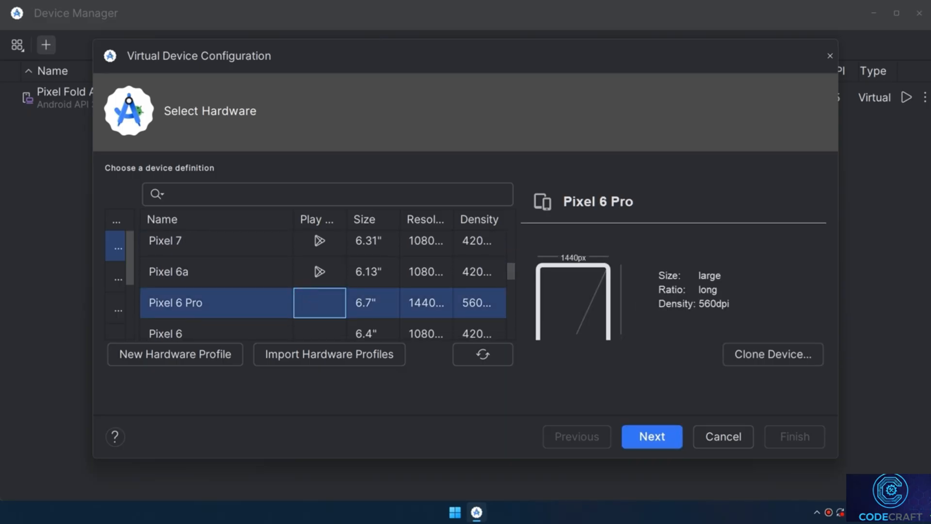
scroll(303, 296, "up", 5)
left_click(303, 334)
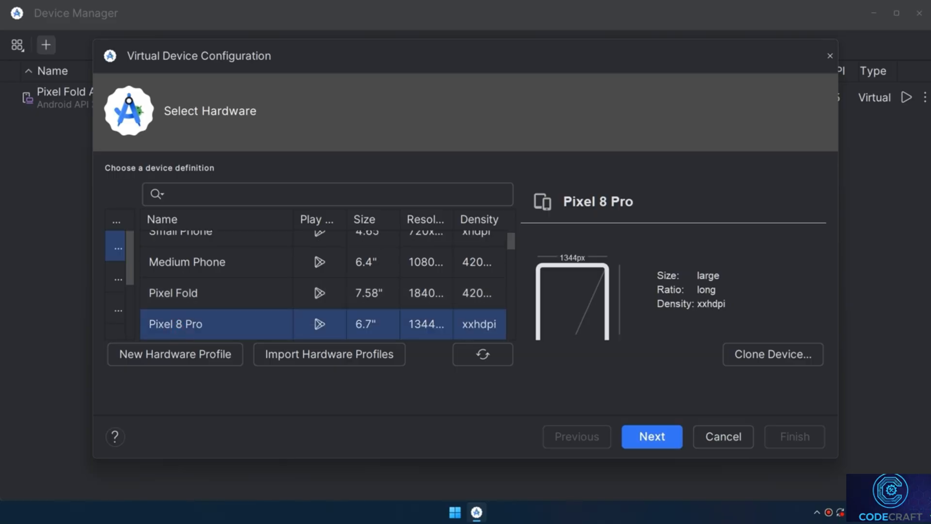
- Use the installed API 35 x86_64 system image and finish creating the Pixel 8 Pro virtual device
left_click(652, 436)
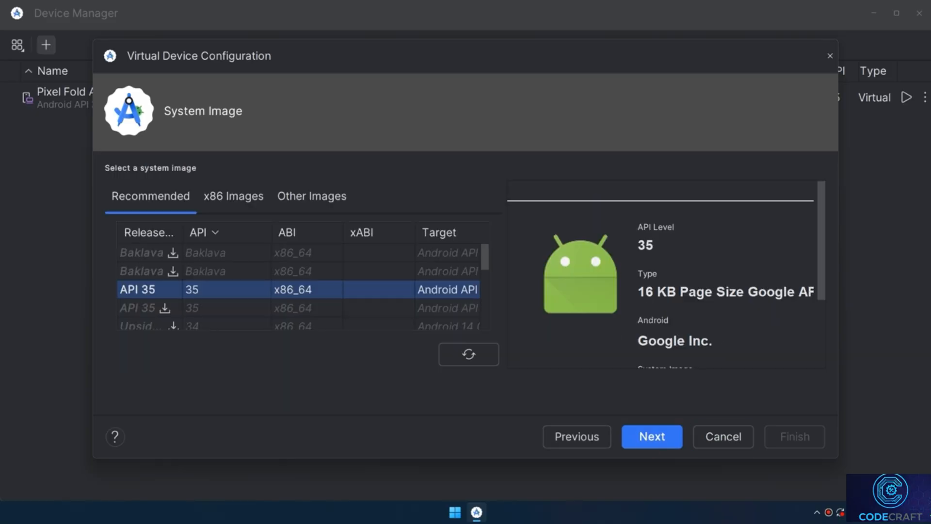
left_click(641, 437)
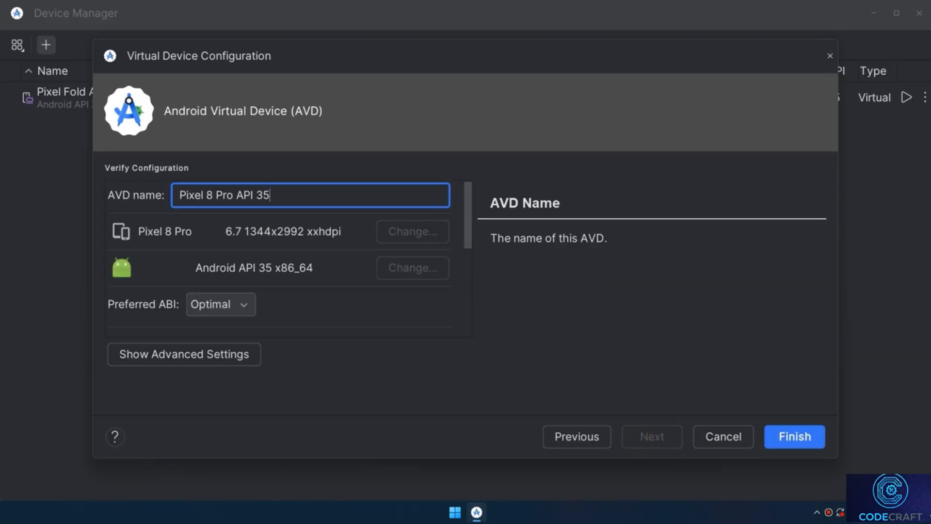
left_click(794, 437)
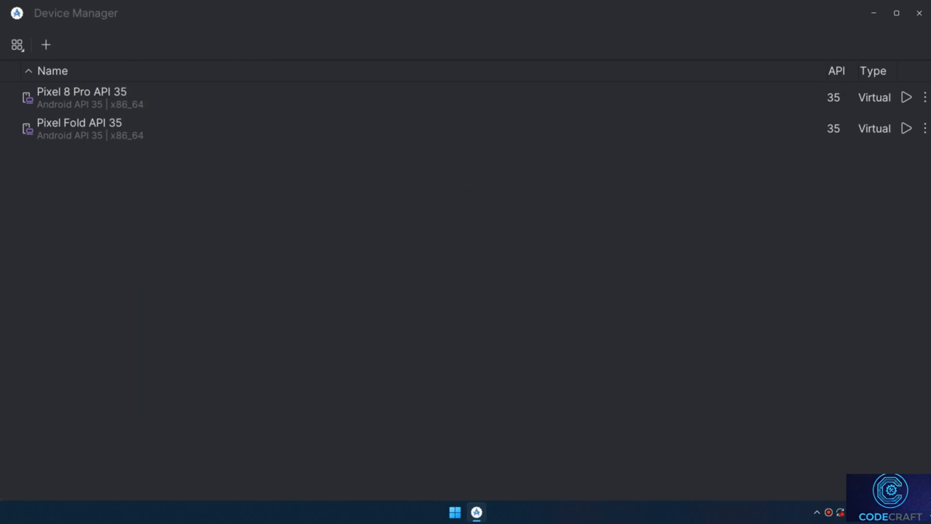
- Launch the Pixel 8 Pro API 35 emulator, view its app drawer and return to the home screen
left_click(906, 97)
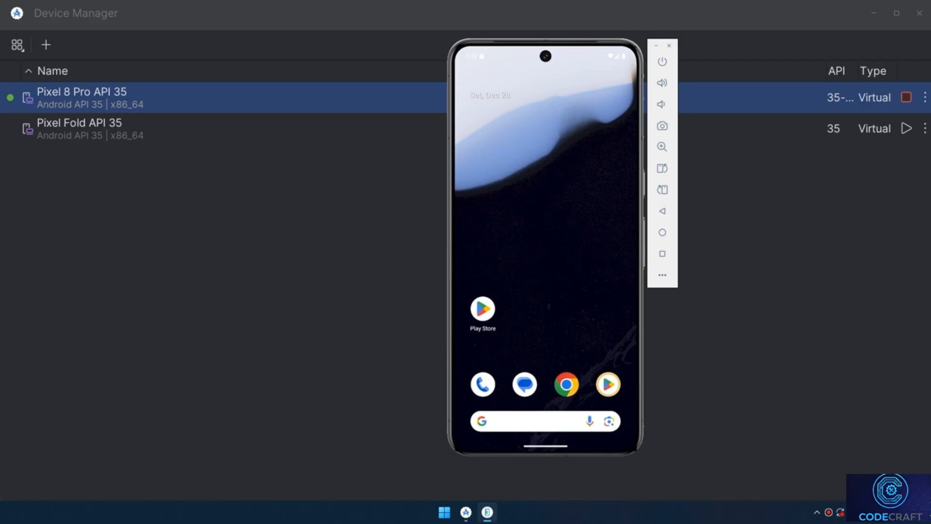
left_click_drag(579, 272, 579, 209)
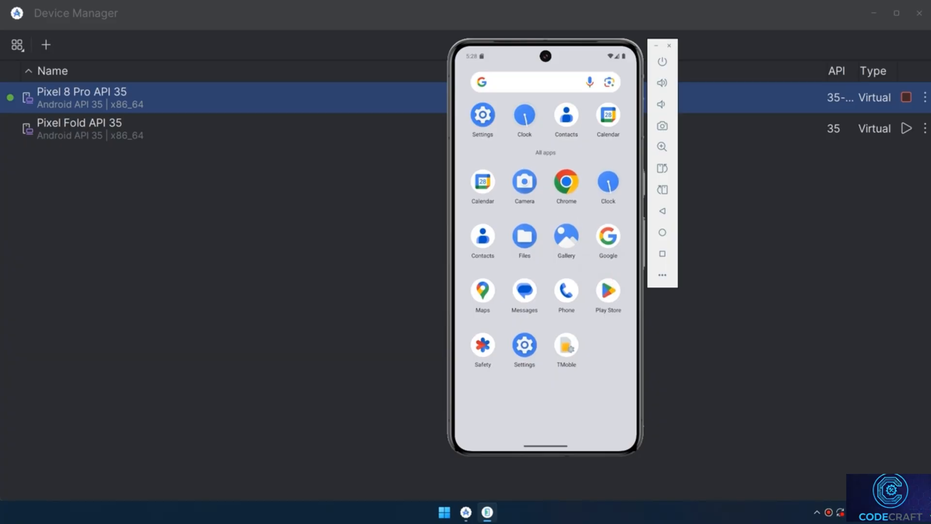
left_click_drag(566, 187, 567, 281)
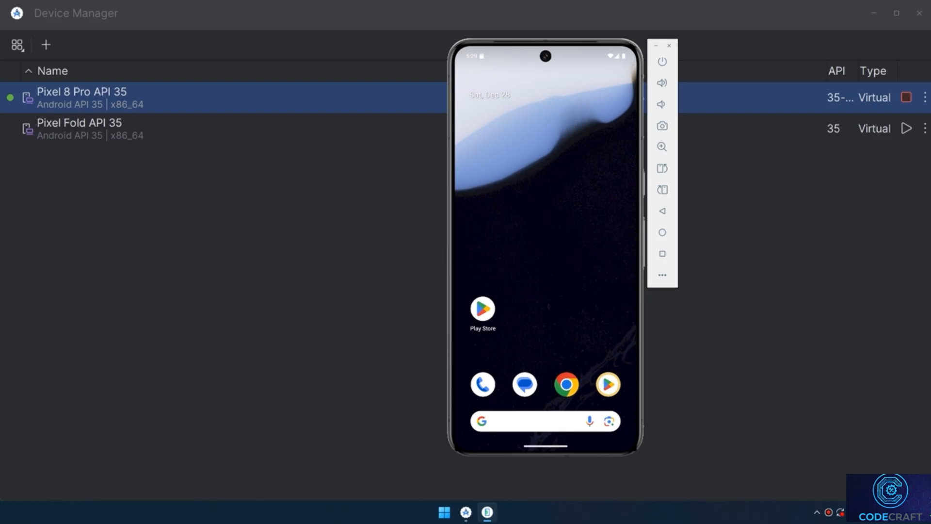
- Open the emulator's Extended Controls and move the window clear of the phone display
left_click(662, 275)
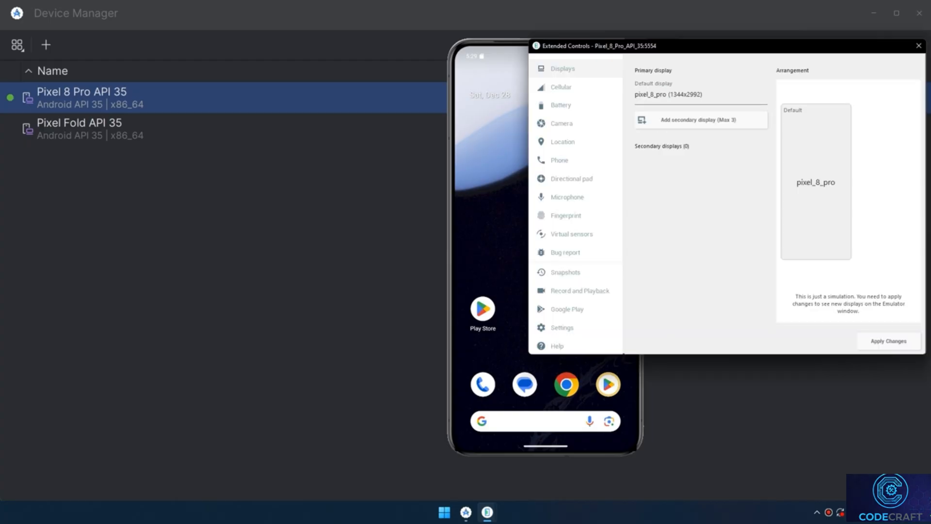
left_click_drag(687, 50, 189, 67)
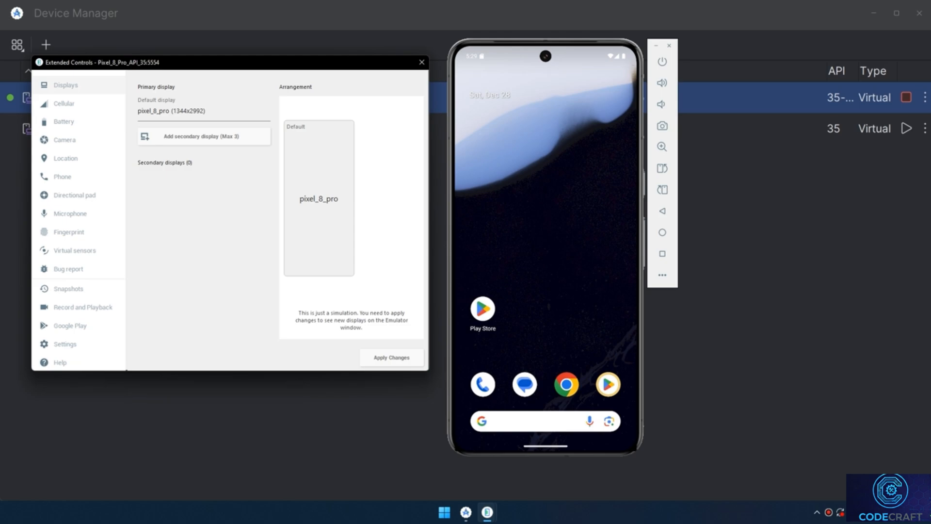
- Look through the Extended Controls pages in order from Cellular to Bug report, and close the Bug Report dialog
left_click(67, 103)
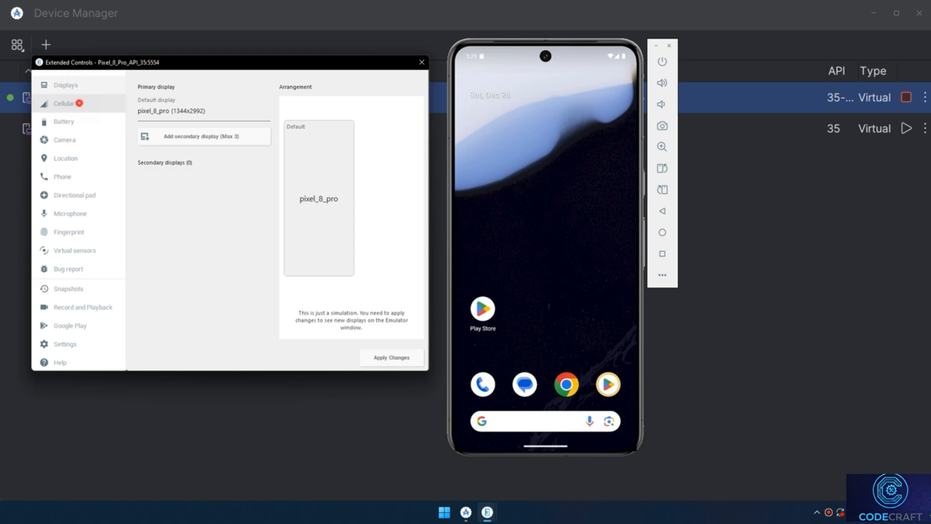
left_click(68, 122)
left_click(64, 140)
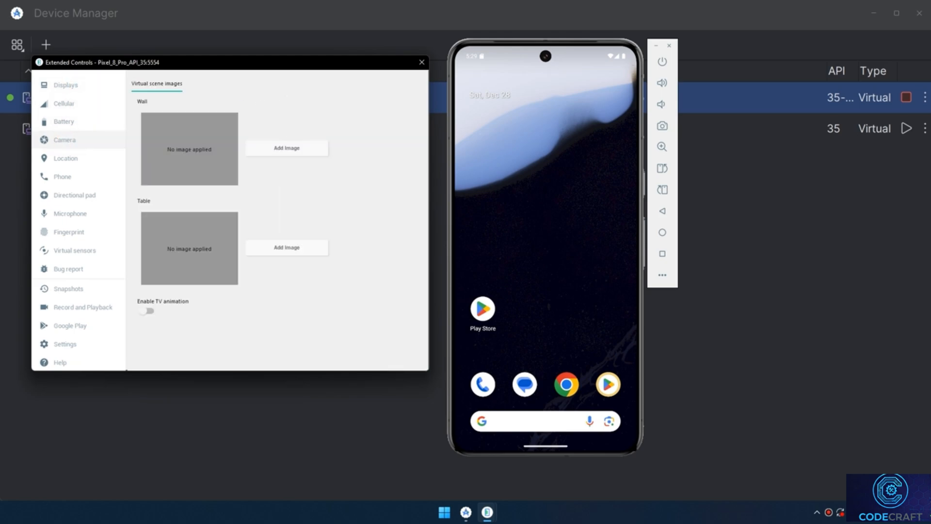
left_click(65, 158)
left_click(74, 175)
left_click(83, 197)
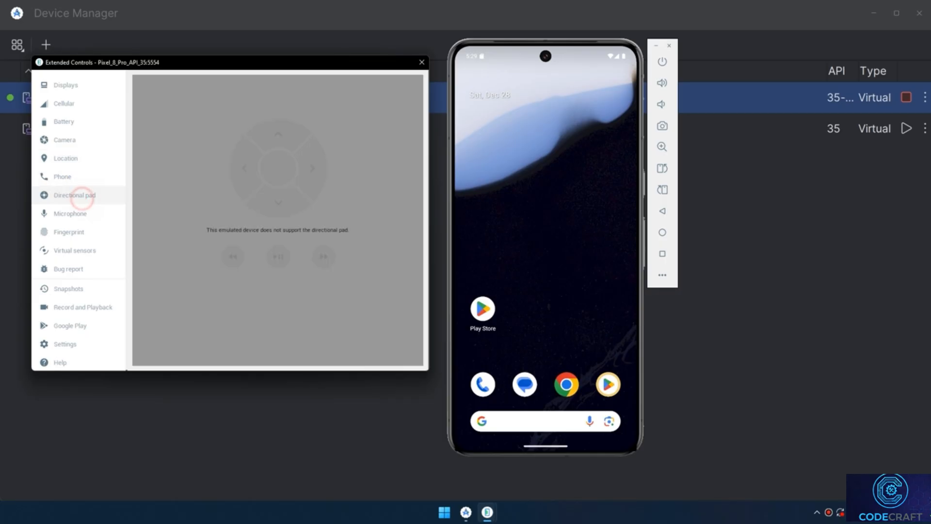
left_click(84, 214)
left_click(87, 232)
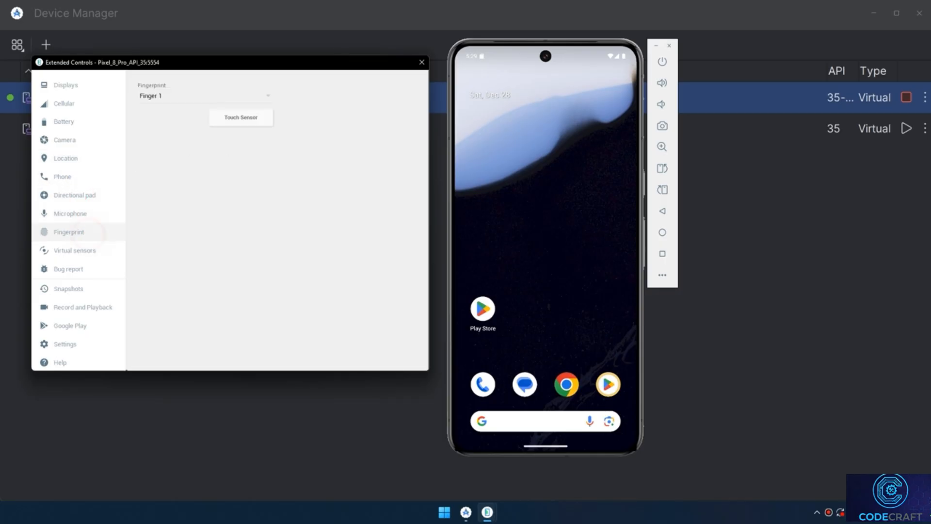
left_click(95, 248)
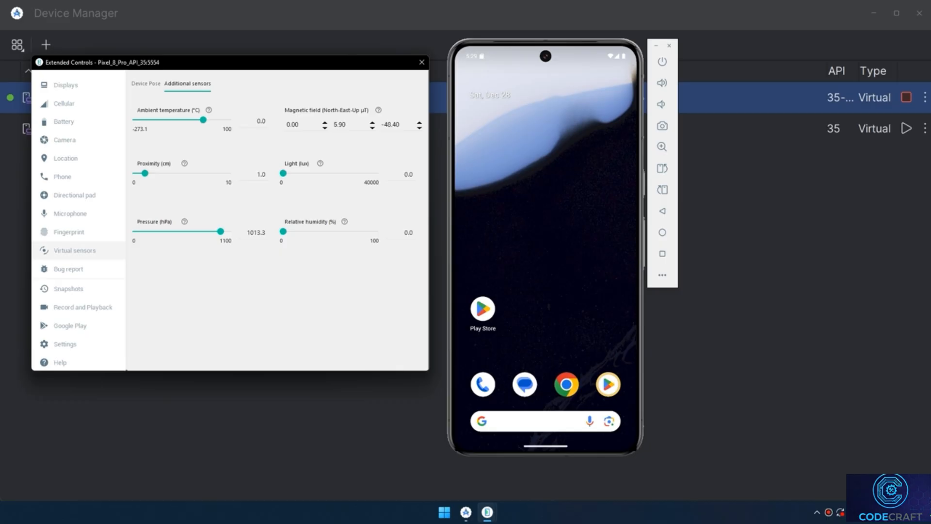
left_click(65, 269)
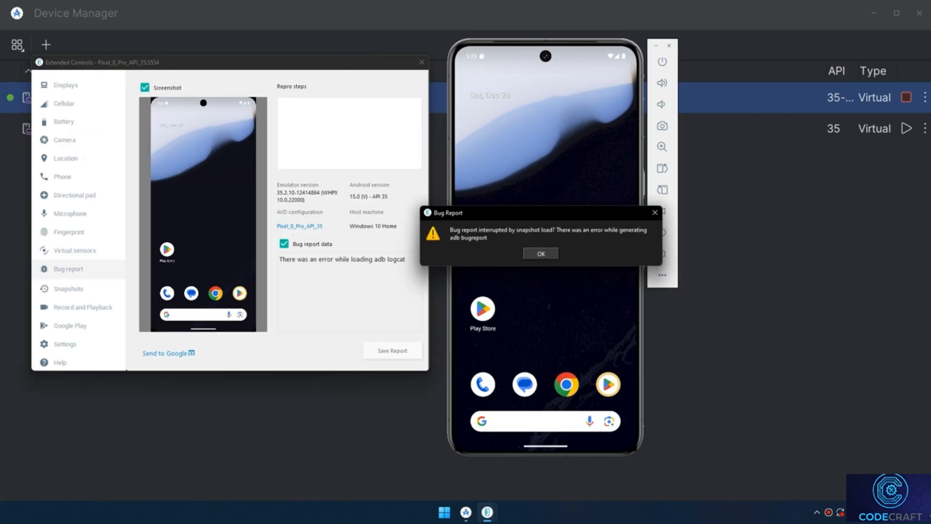
left_click(541, 254)
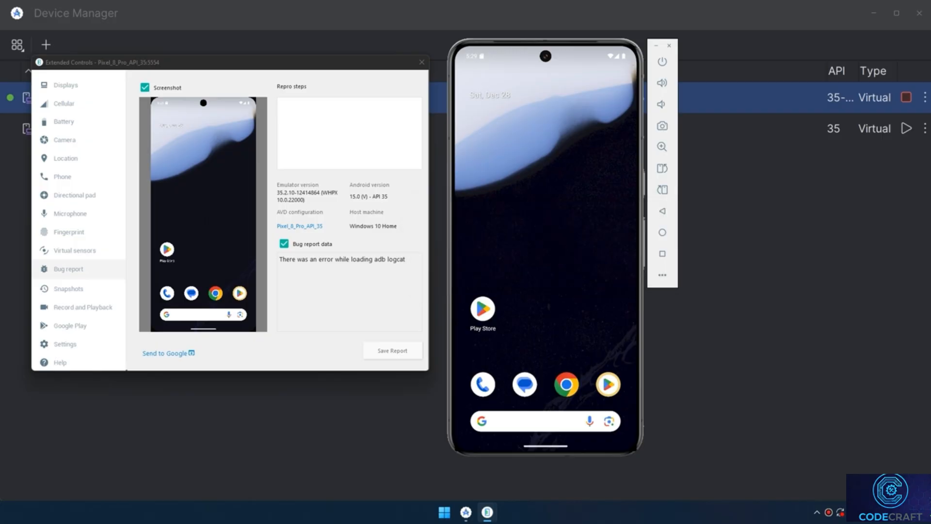
- View the Microphone settings and capture a screenshot of the emulated phone's home screen
left_click(73, 213)
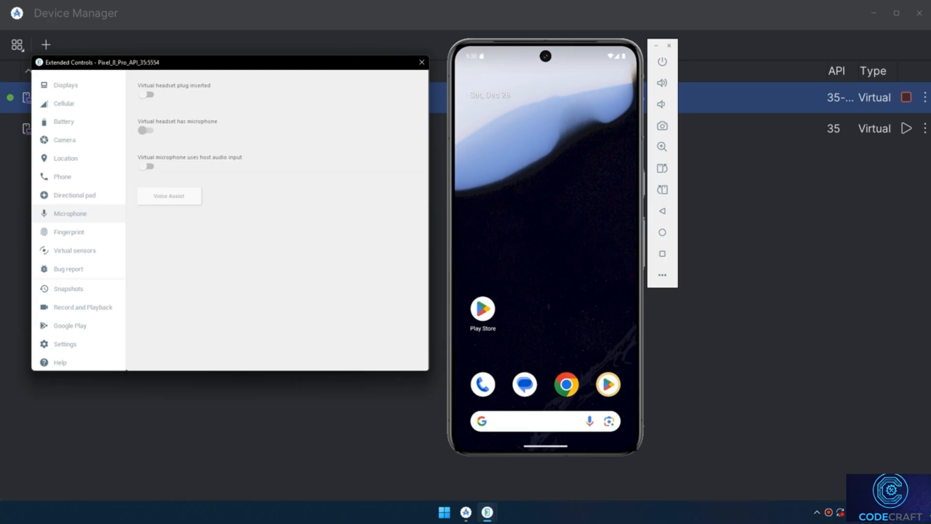
left_click(662, 126)
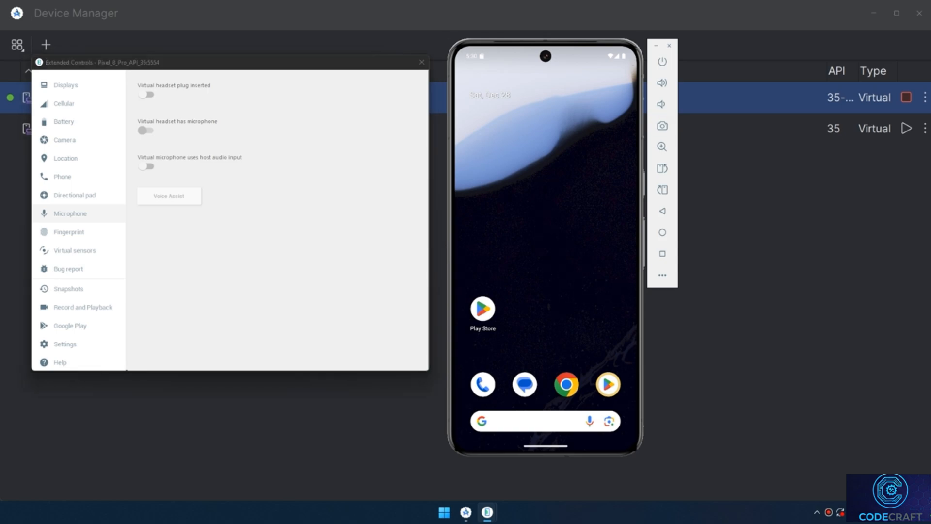
- Make a screen recording of the emulator while opening Settings from the app drawer and browsing its list, and stop the recording
left_click(76, 309)
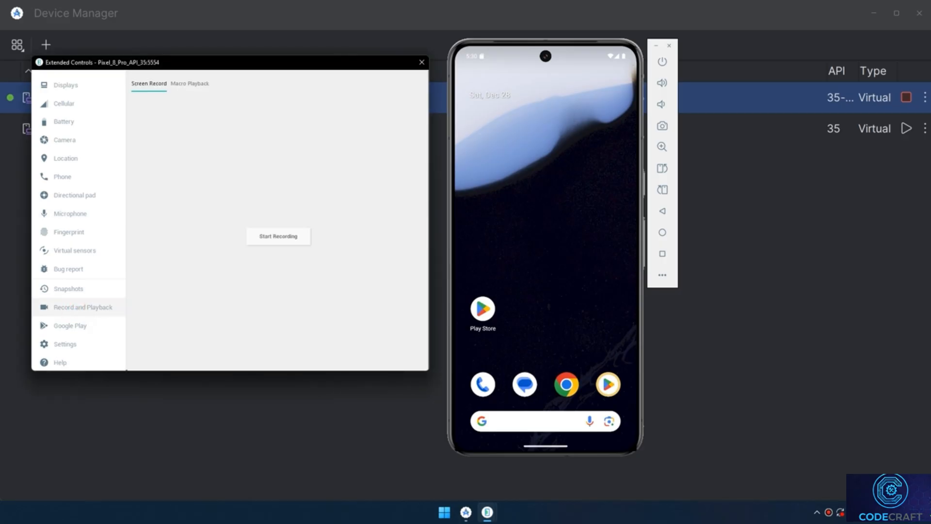
left_click(261, 236)
left_click_drag(546, 397, 546, 194)
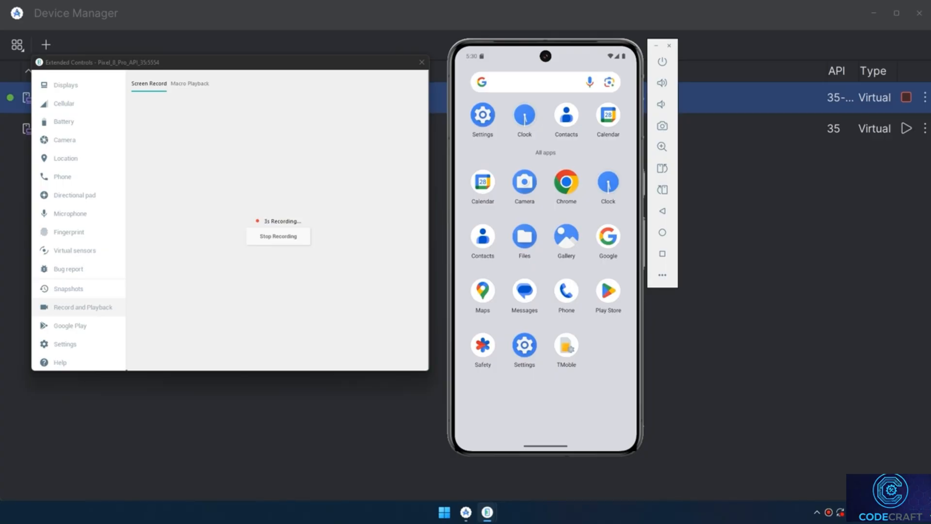
left_click(525, 345)
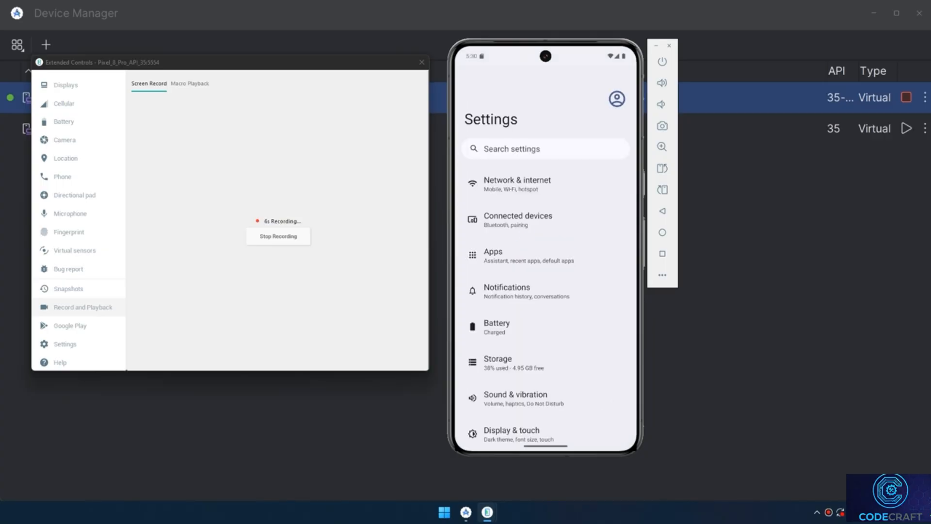
scroll(554, 358, "down", 5)
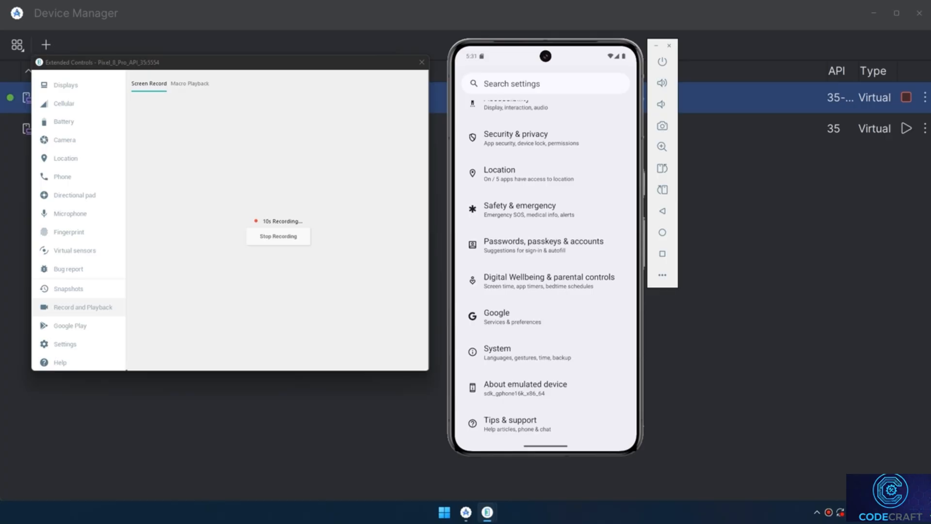
scroll(545, 267, "up", 3)
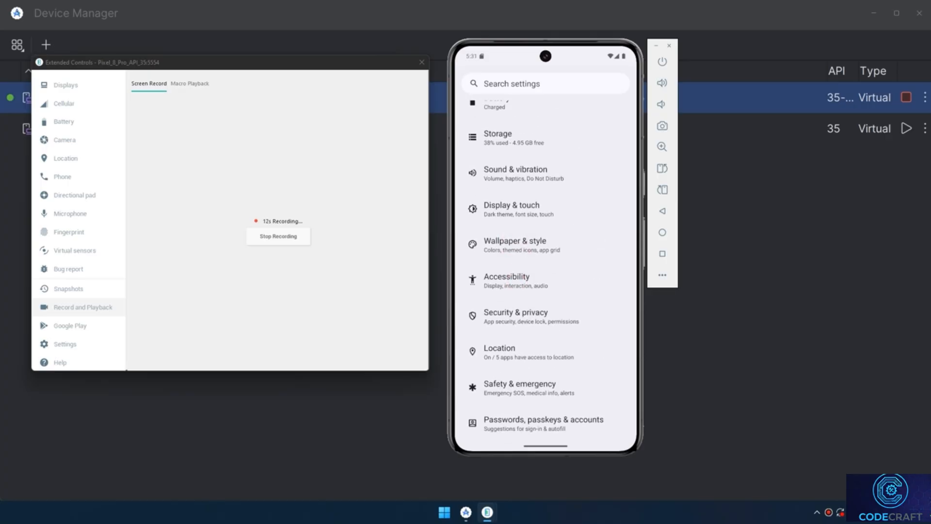
scroll(546, 267, "down", 3)
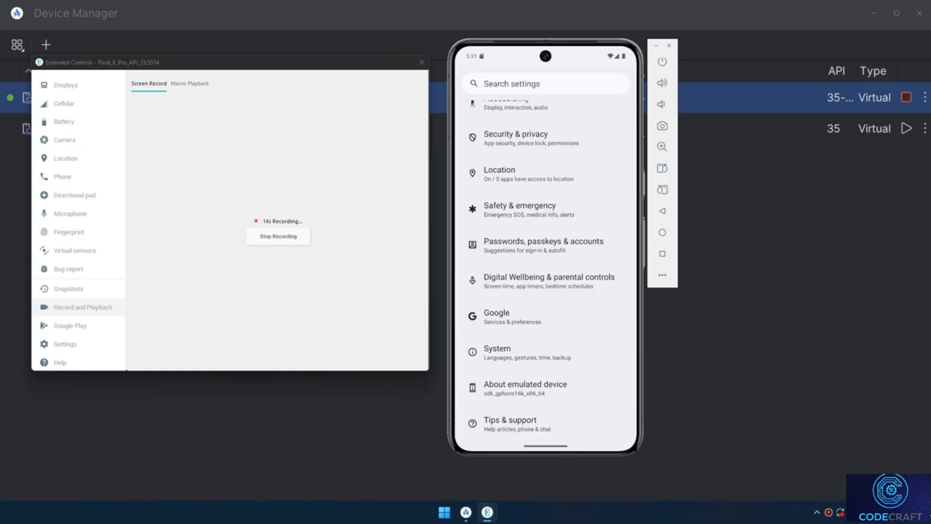
left_click(298, 243)
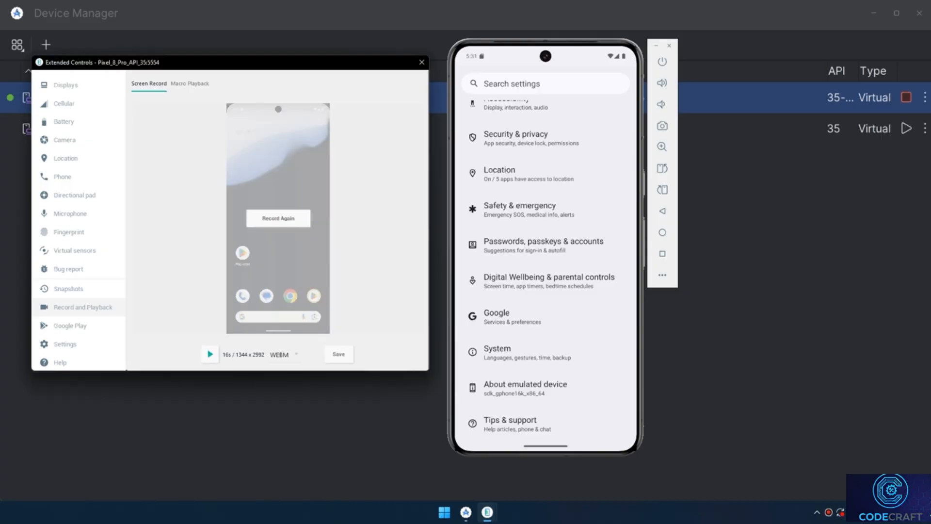
- Play back the finished screen recording in Extended Controls, and replay it once it ends
left_click(210, 354)
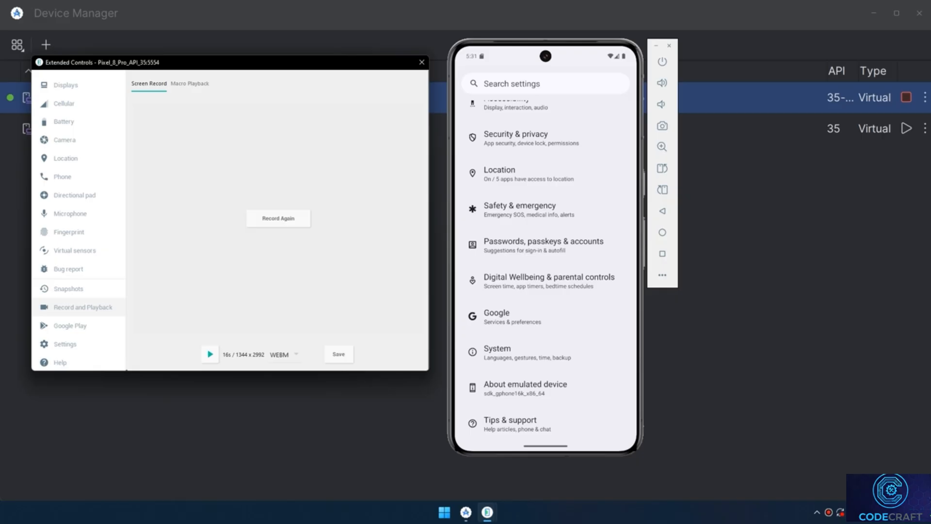
left_click(209, 354)
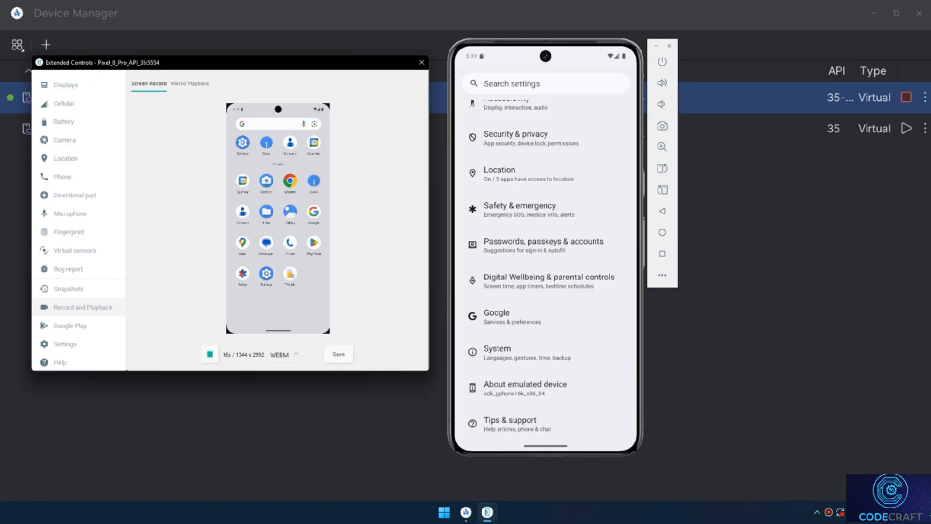